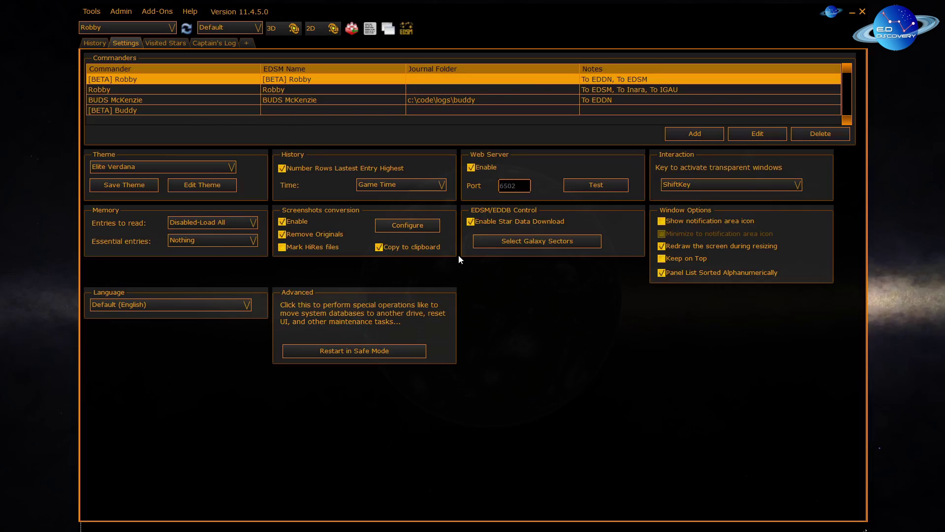
Select the Robby commander on the settings page and open its commander configuration.
{"action": "key", "text": "Down"}
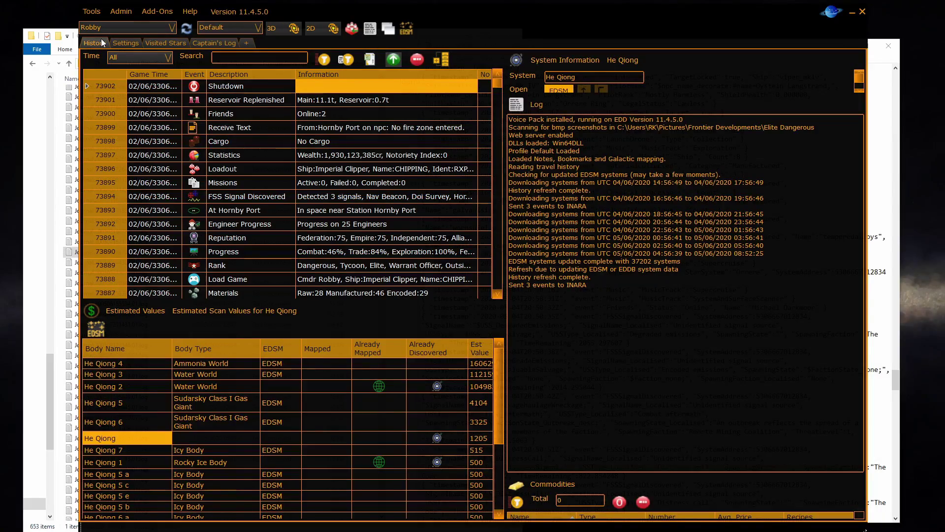
{"action": "left_click", "coordinate": [126, 42]}
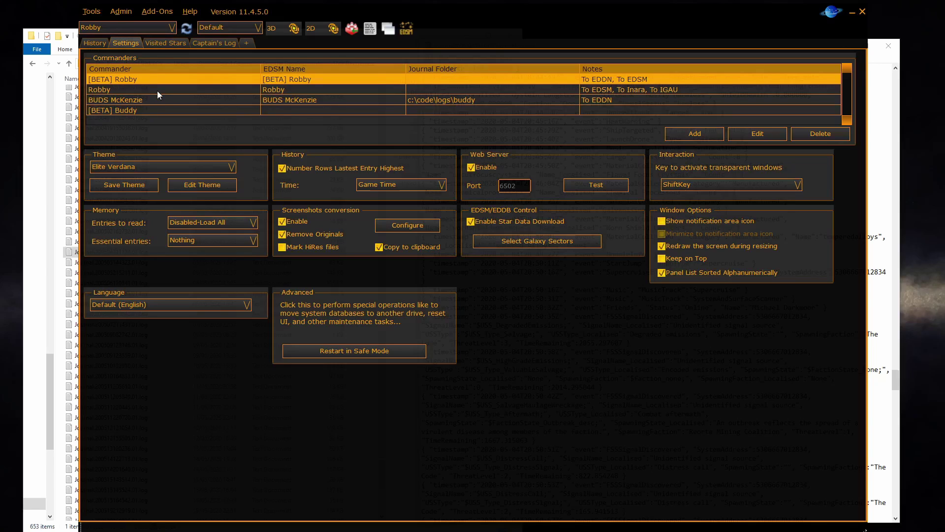
{"action": "left_click", "coordinate": [158, 91]}
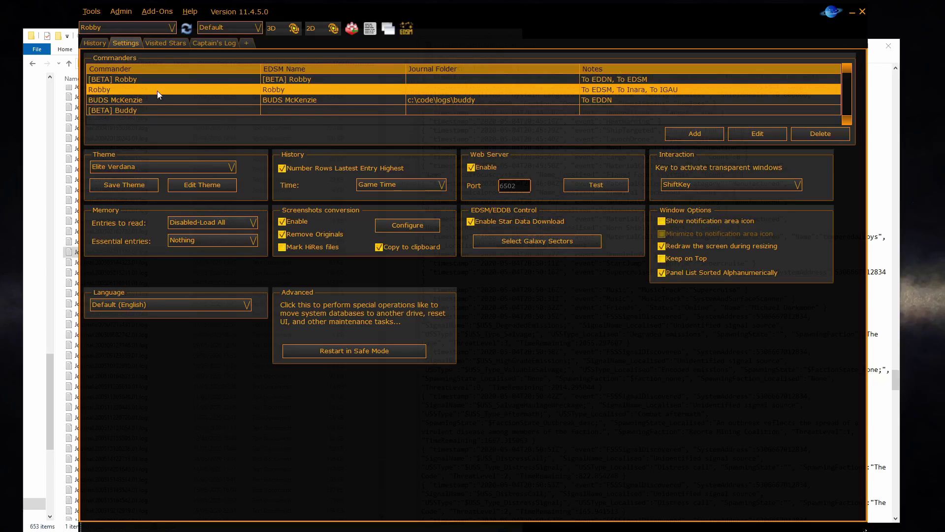
{"action": "left_click", "coordinate": [748, 135]}
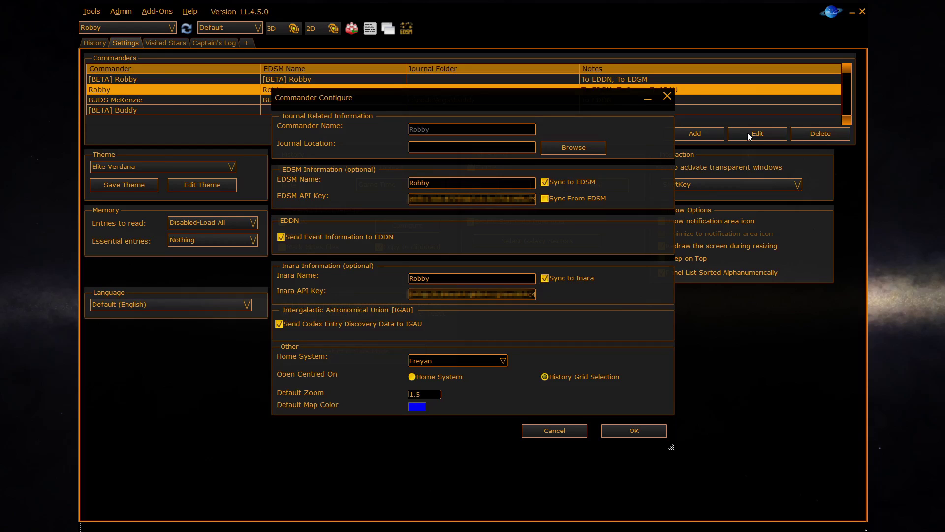
Turn EDDN event sending off and back on, then show the EDSM account's API key page.
{"action": "key", "text": "space"}
{"action": "left_click", "coordinate": [280, 238]}
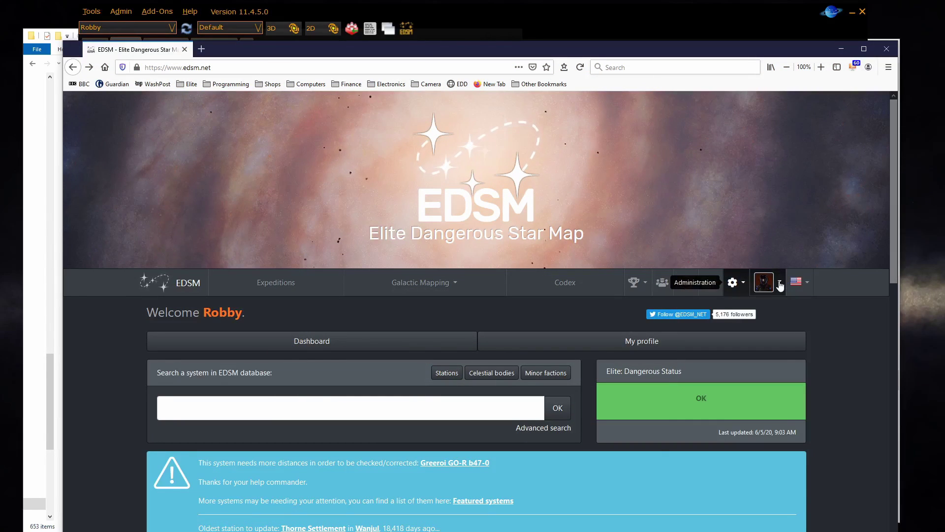
{"action": "left_click", "coordinate": [780, 284]}
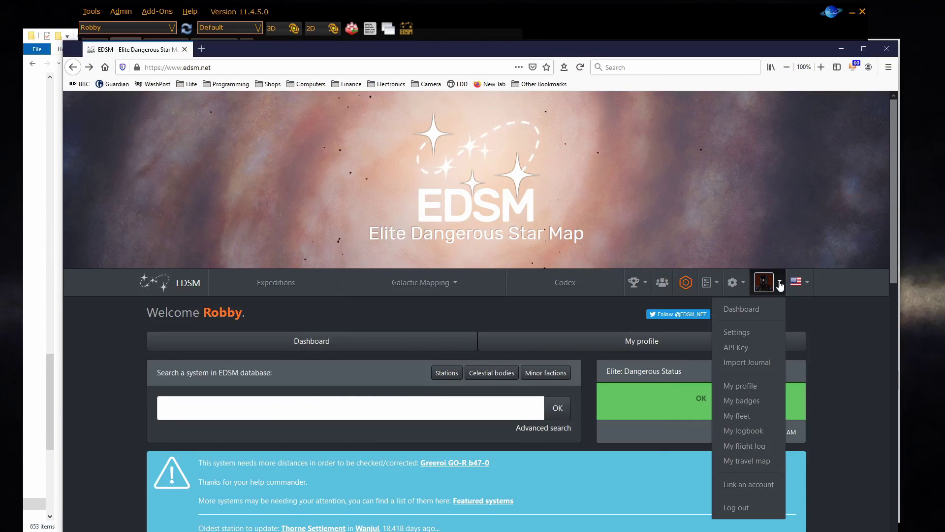
{"action": "left_click", "coordinate": [763, 347]}
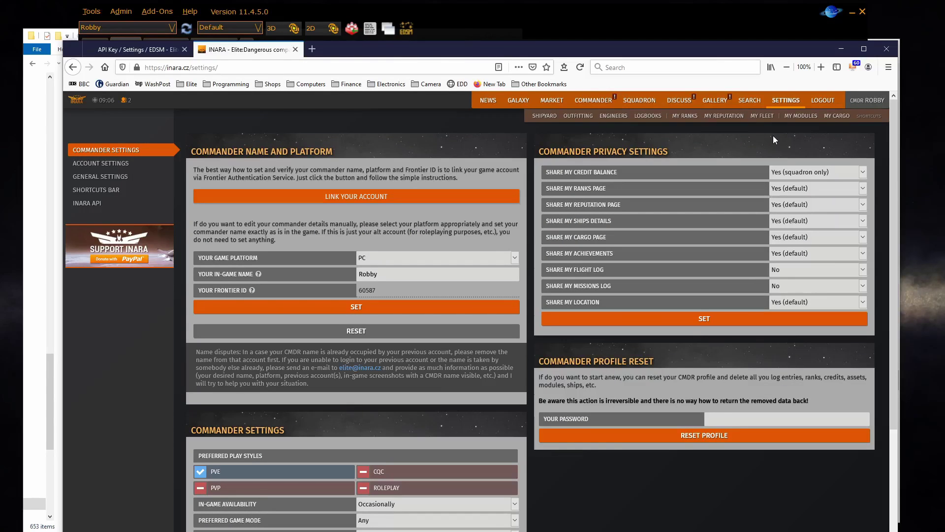
Load Inara's Commander Settings page with commander name, platform and privacy options.
{"action": "left_click", "coordinate": [783, 102]}
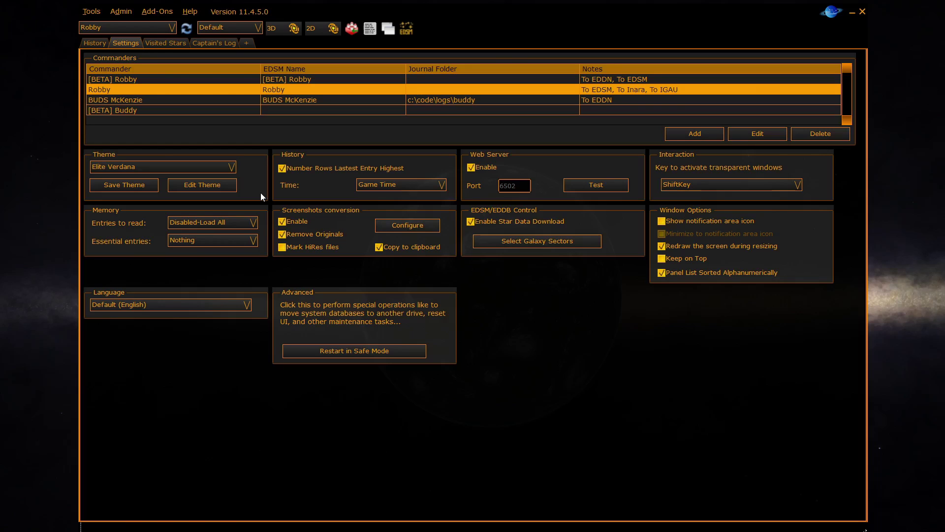
{"action": "left_click", "coordinate": [432, 185]}
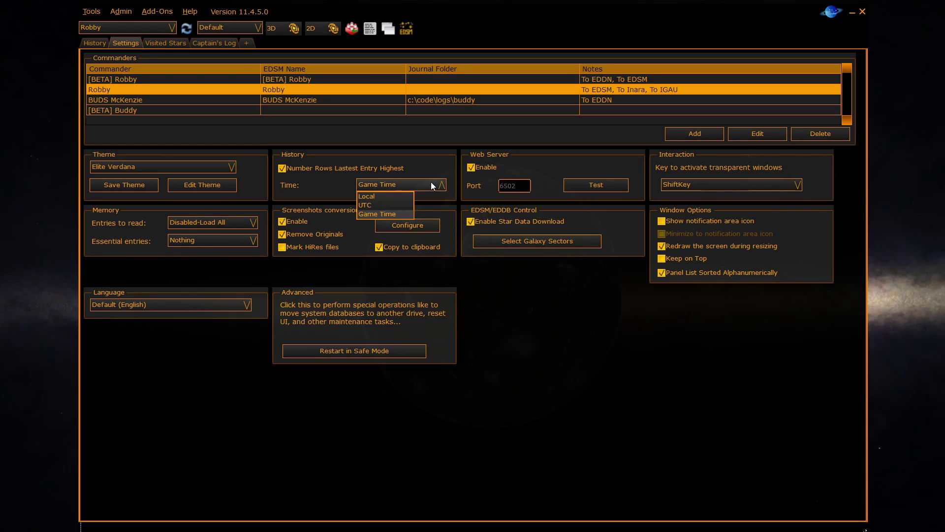
{"action": "left_click", "coordinate": [432, 185]}
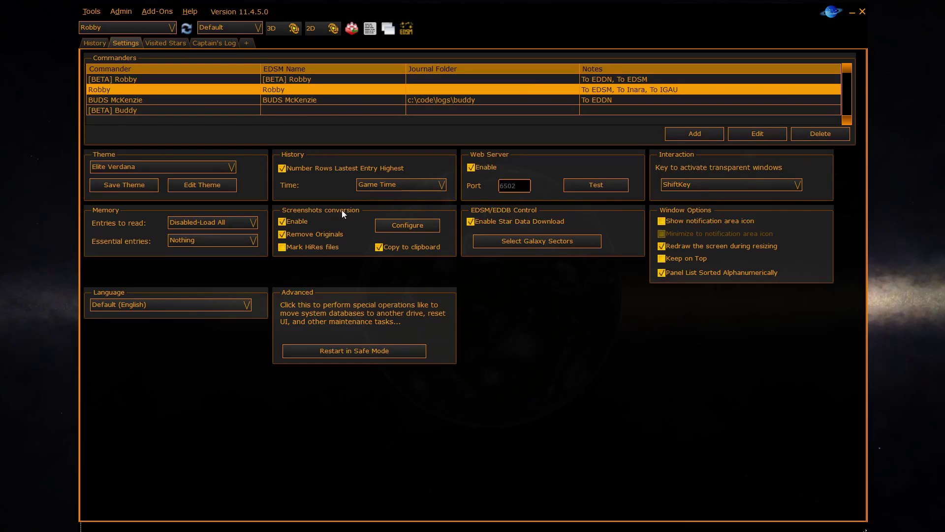
{"action": "left_click", "coordinate": [255, 224]}
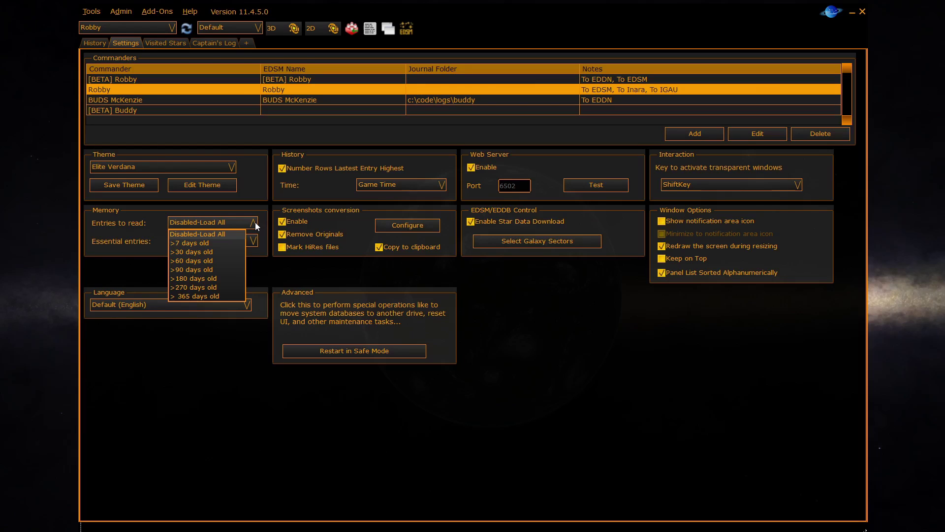
{"action": "left_click", "coordinate": [256, 225]}
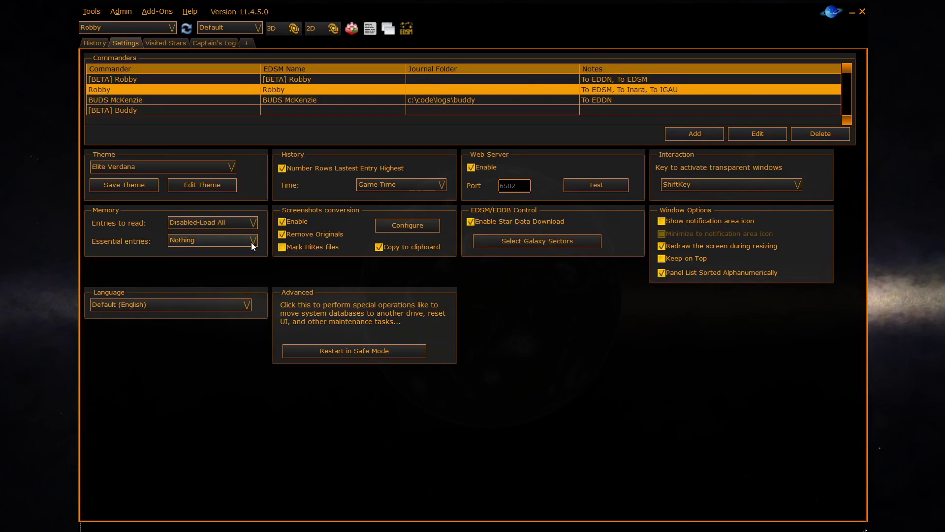
{"action": "left_click", "coordinate": [252, 241]}
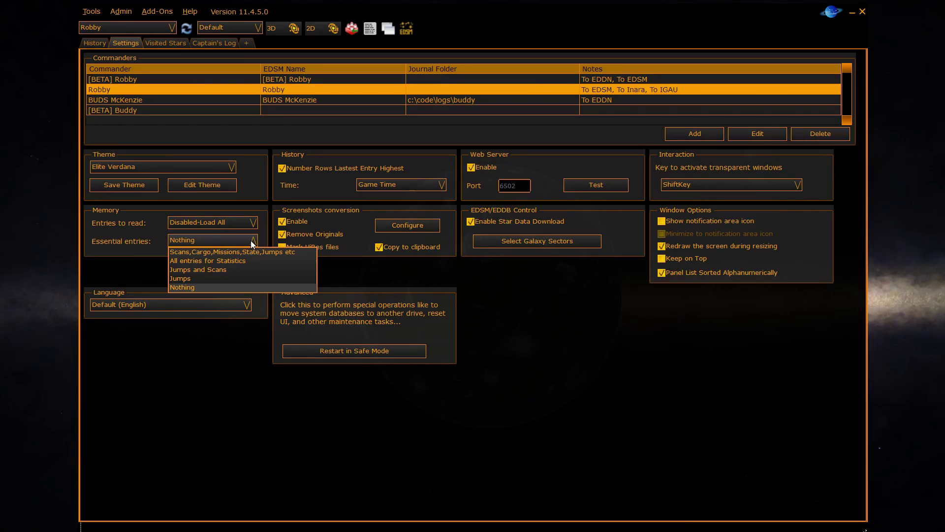
{"action": "left_click", "coordinate": [252, 244]}
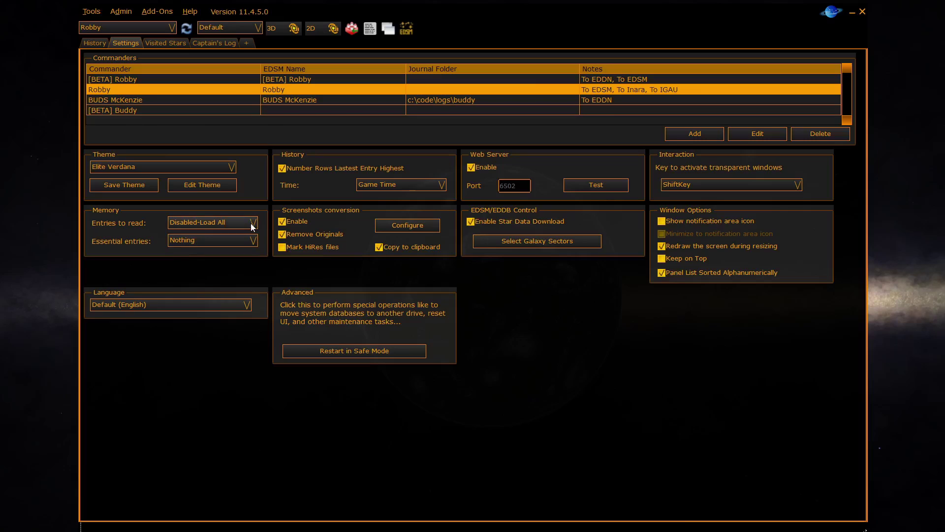
{"action": "left_click", "coordinate": [253, 223]}
{"action": "left_click", "coordinate": [230, 244]}
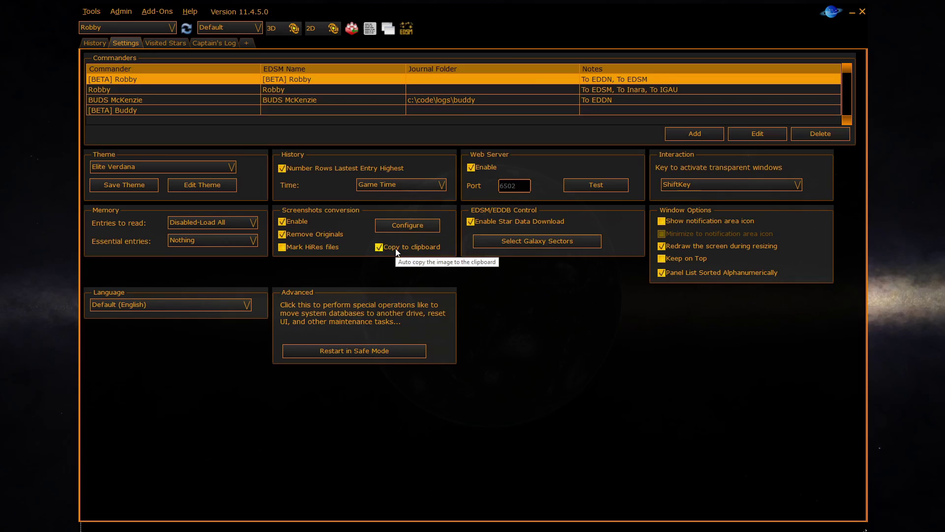
Bring up the Screen Shot Configure dialog from the Screenshots conversion box.
{"action": "left_click", "coordinate": [412, 226]}
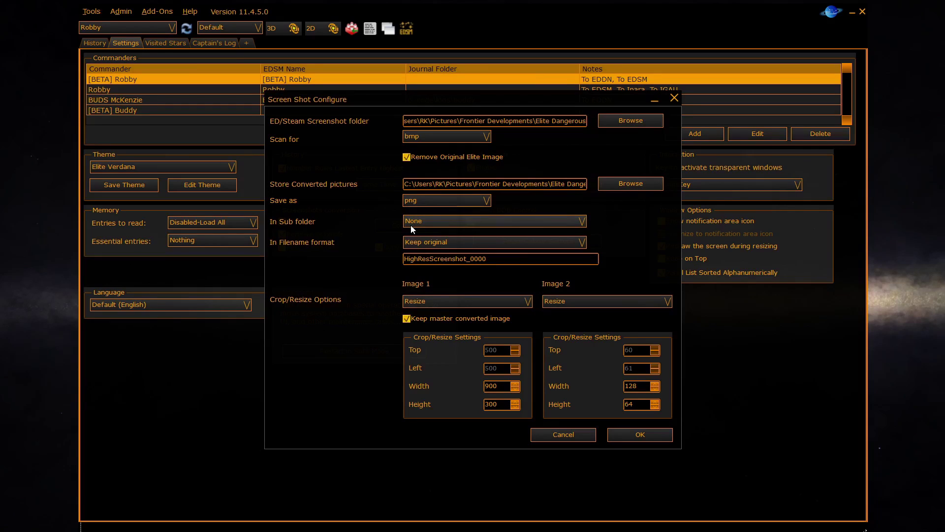
Review output format, subfolder and filename lists, keeping png, None and Keep original, then Image 1 crop choices.
{"action": "left_click", "coordinate": [487, 201]}
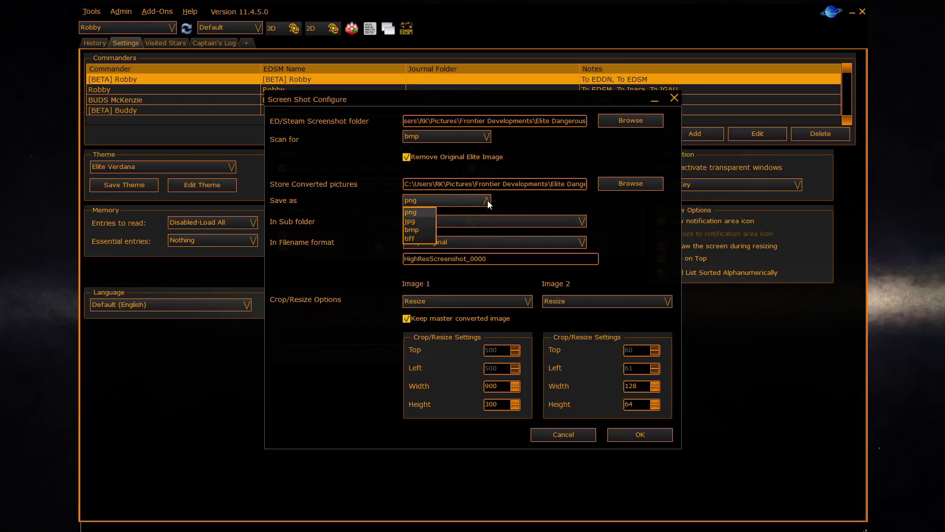
{"action": "left_click", "coordinate": [488, 202]}
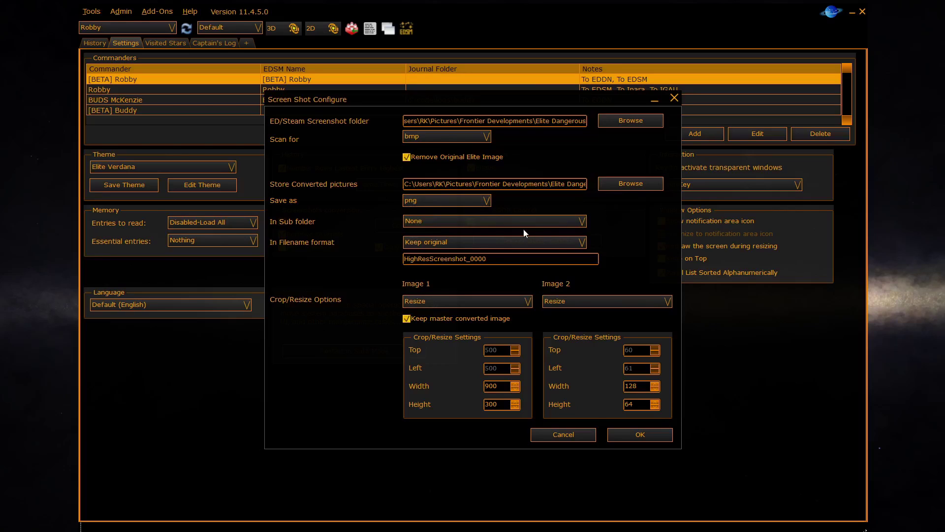
{"action": "left_click", "coordinate": [582, 224]}
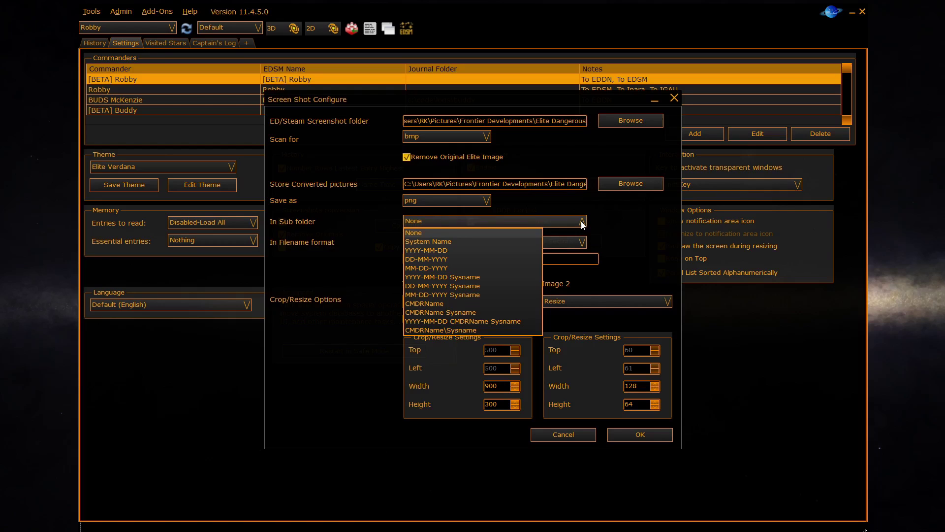
{"action": "left_click", "coordinate": [582, 224]}
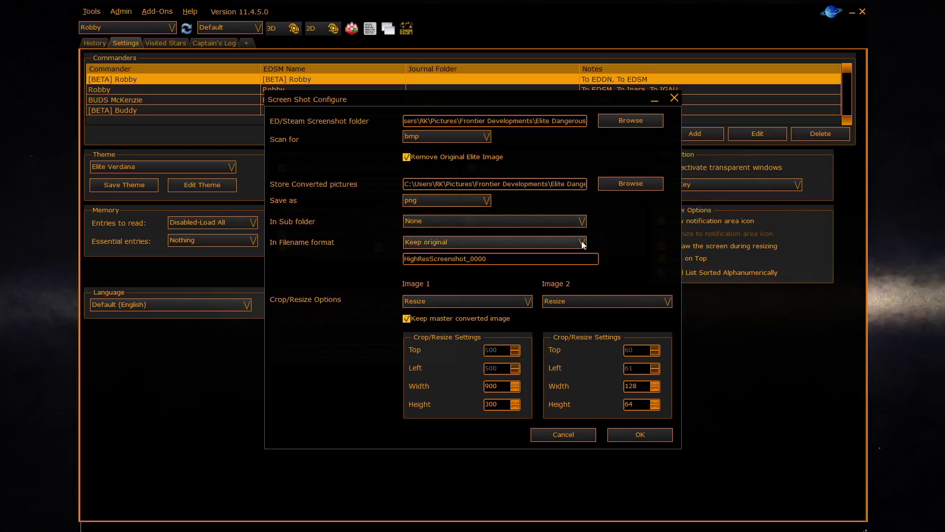
{"action": "left_click", "coordinate": [583, 243]}
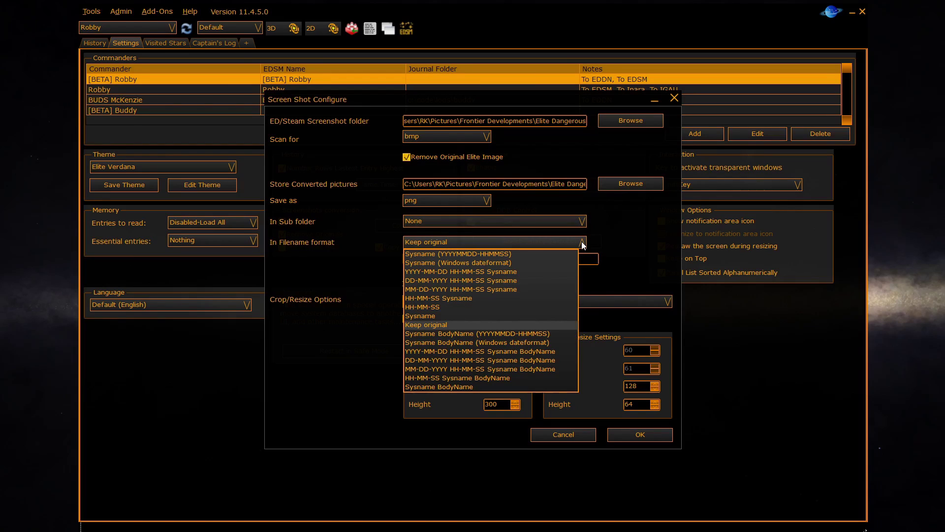
{"action": "left_click", "coordinate": [580, 241]}
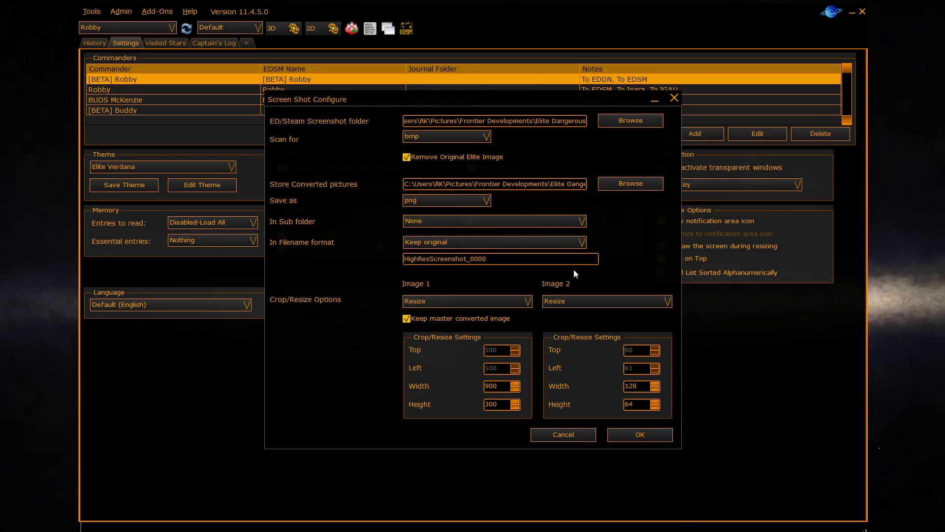
{"action": "left_click", "coordinate": [529, 302]}
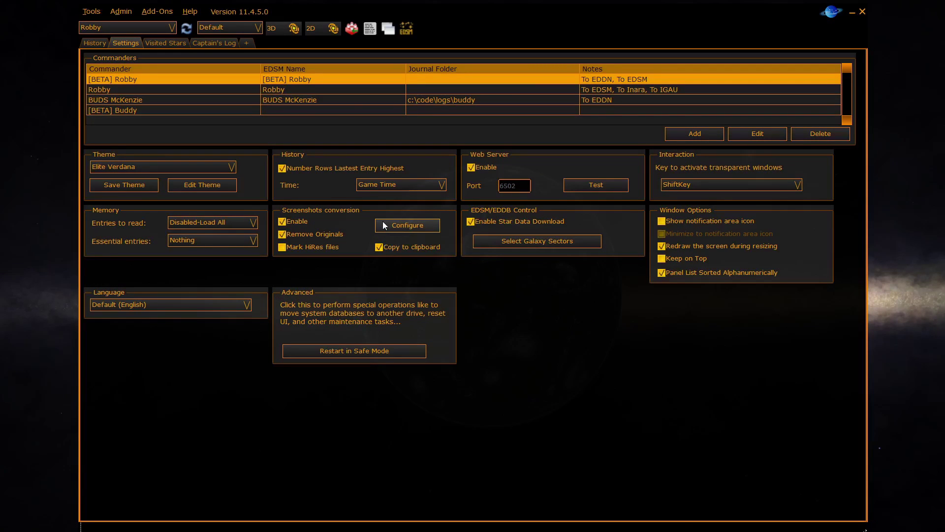
{"action": "left_click", "coordinate": [248, 43]}
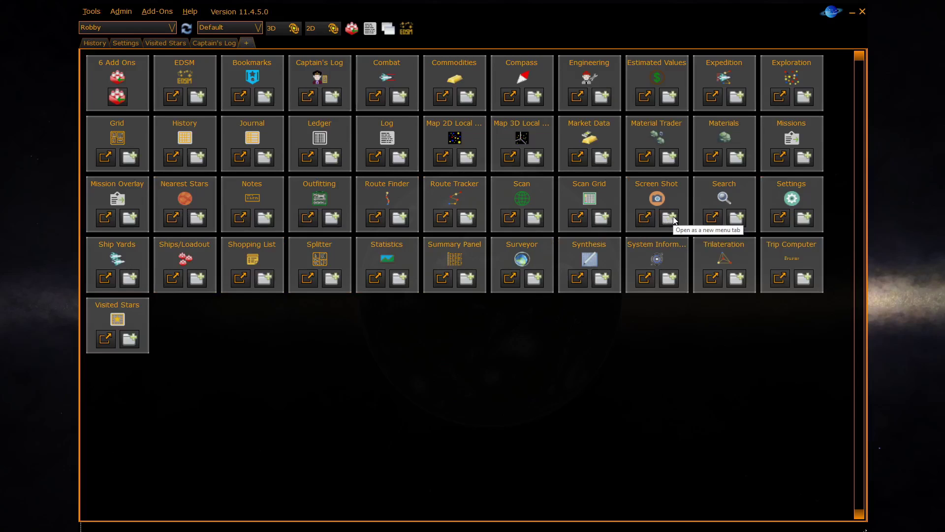
{"action": "left_click", "coordinate": [674, 218]}
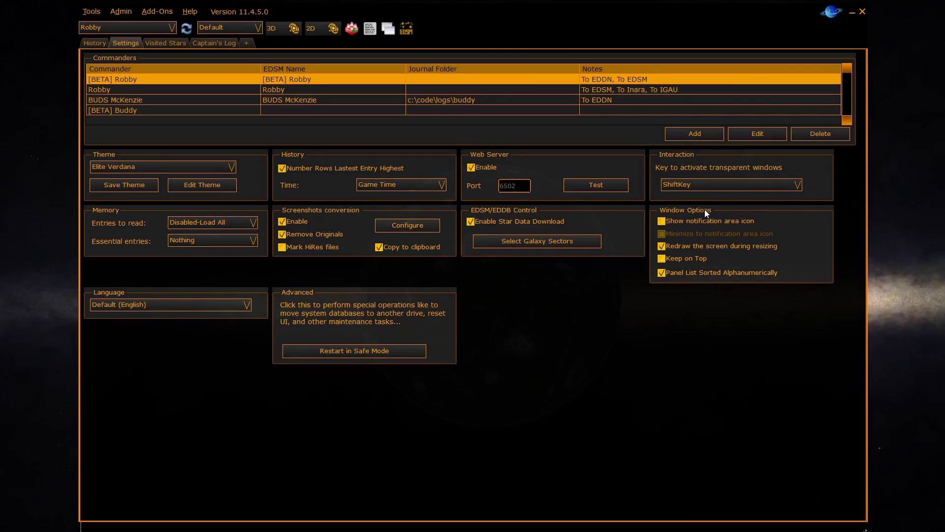
{"action": "left_click", "coordinate": [246, 43]}
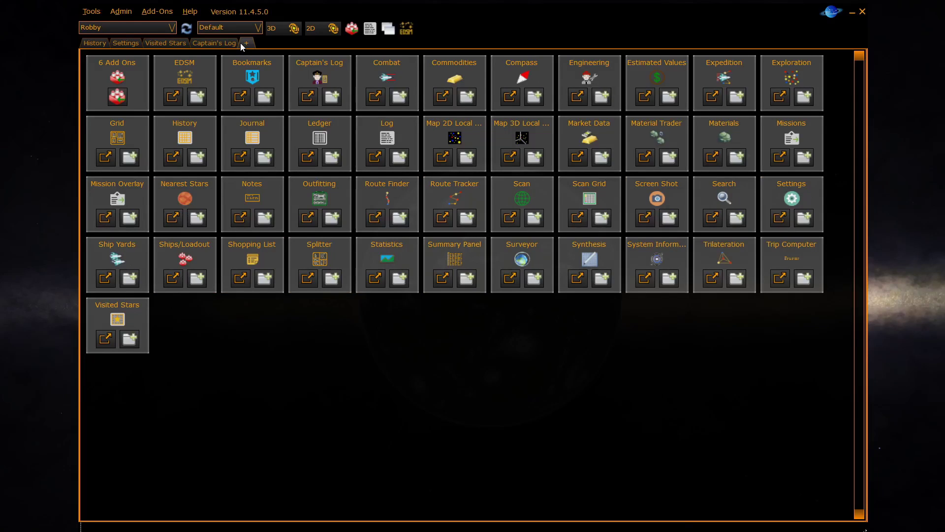
{"action": "left_click", "coordinate": [388, 28]}
{"action": "left_click", "coordinate": [125, 42]}
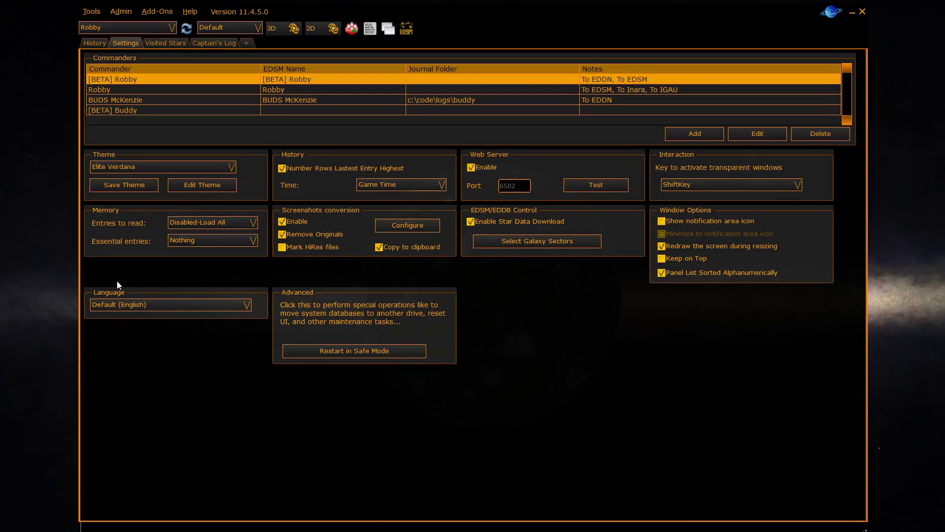
{"action": "left_click", "coordinate": [155, 305]}
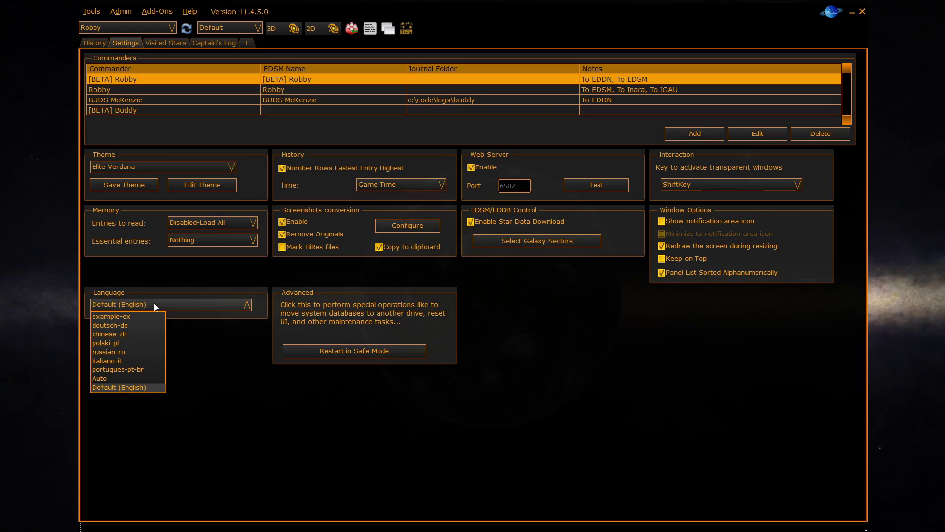
{"action": "left_click", "coordinate": [157, 303]}
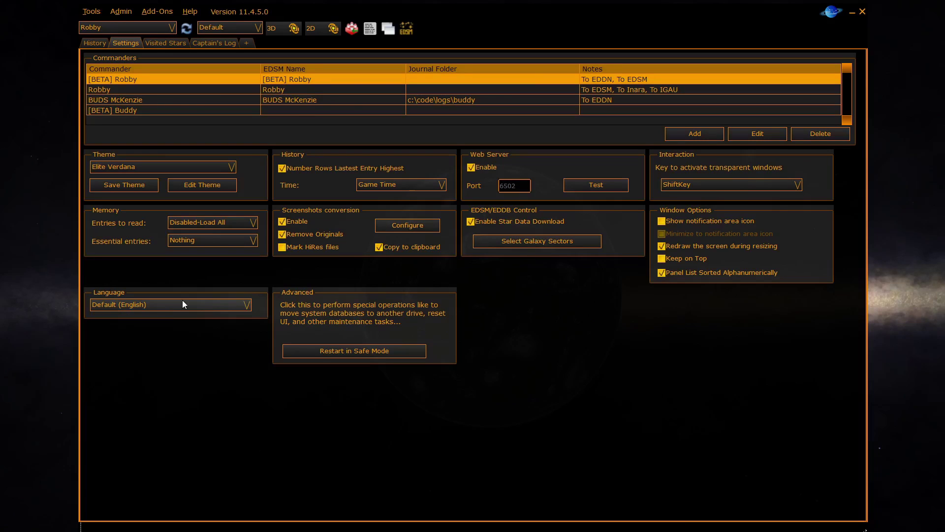